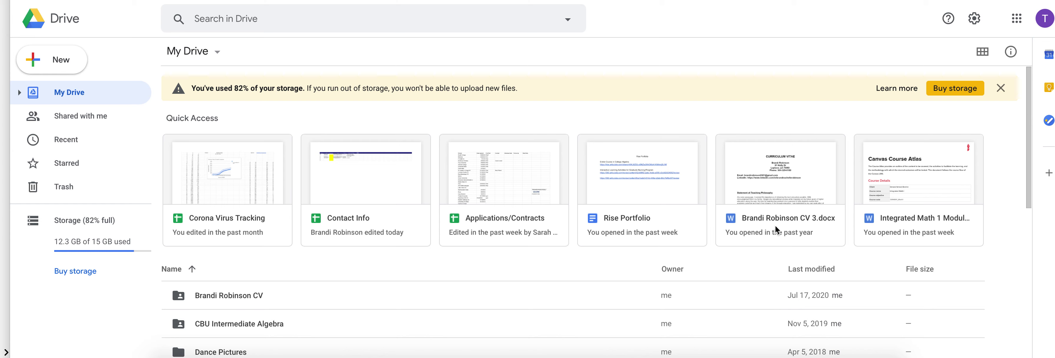
Create a blank Google Form from Google Drive's New > More menu.
{"action": "left_click", "coordinate": [1017, 19]}
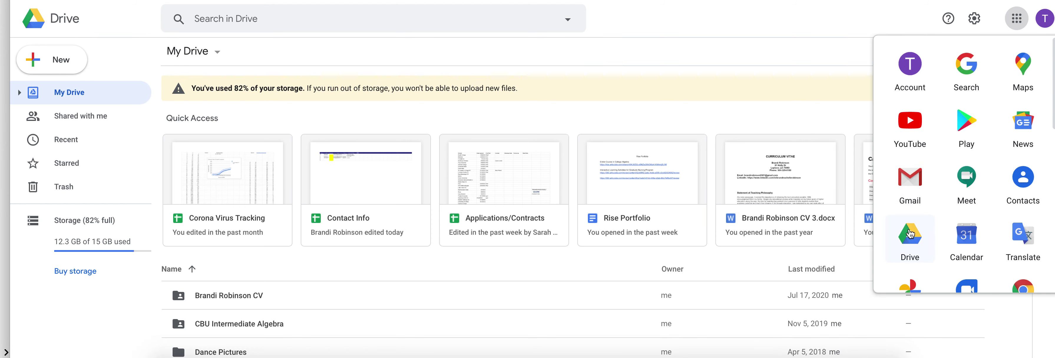
{"action": "left_click", "coordinate": [748, 61]}
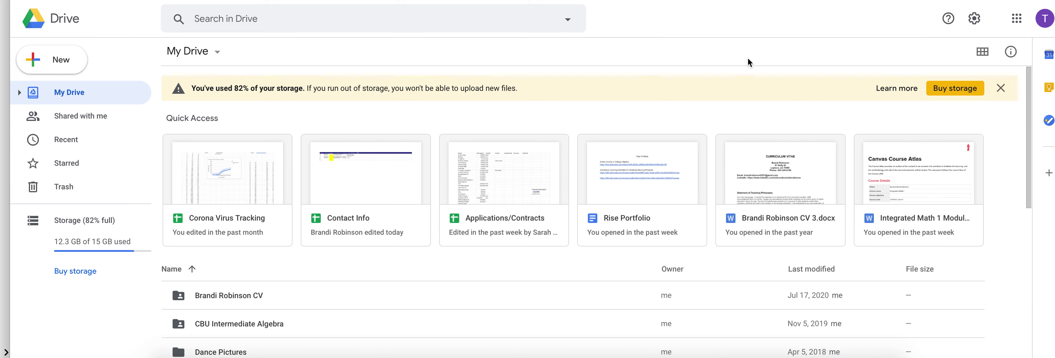
{"action": "left_click", "coordinate": [40, 66]}
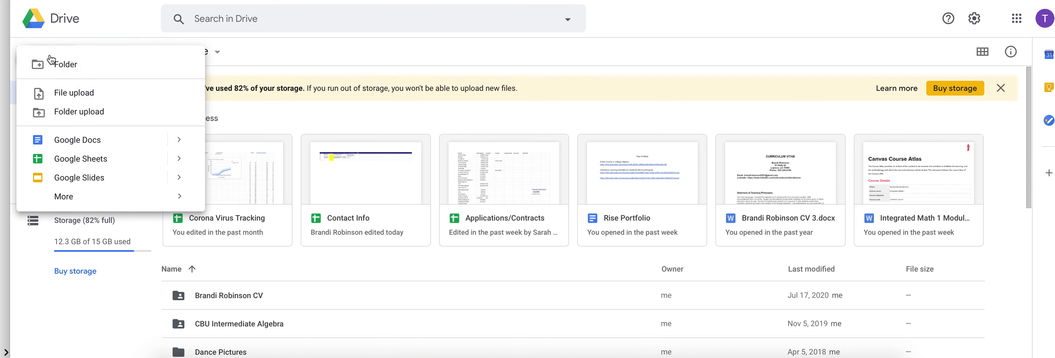
{"action": "mouse_move", "coordinate": [99, 201]}
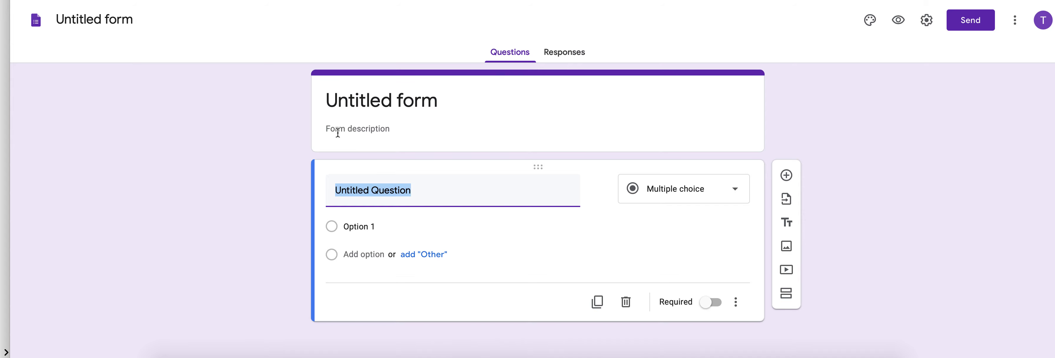
Rename the untitled form to 'Average Commute Time', fixing typos along the way.
{"action": "left_click", "coordinate": [340, 103]}
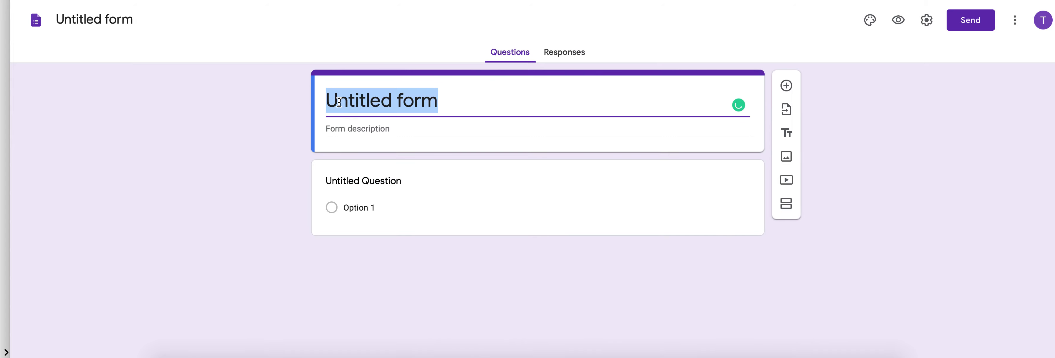
{"action": "type", "text": "Average "}
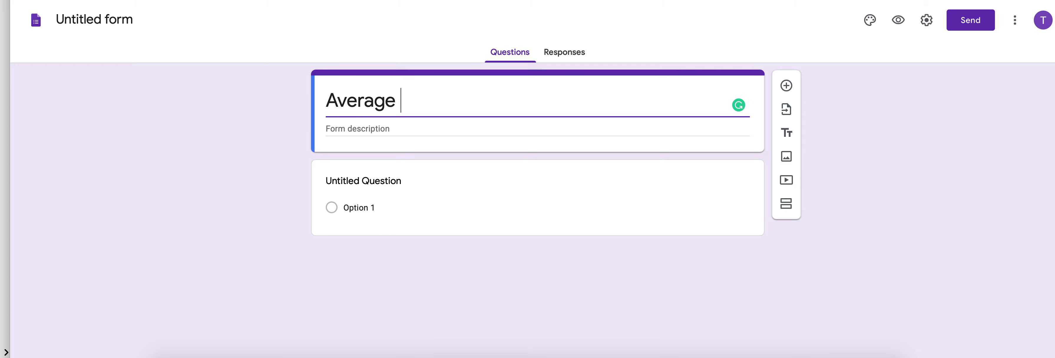
{"action": "type", "text": "Communi"}
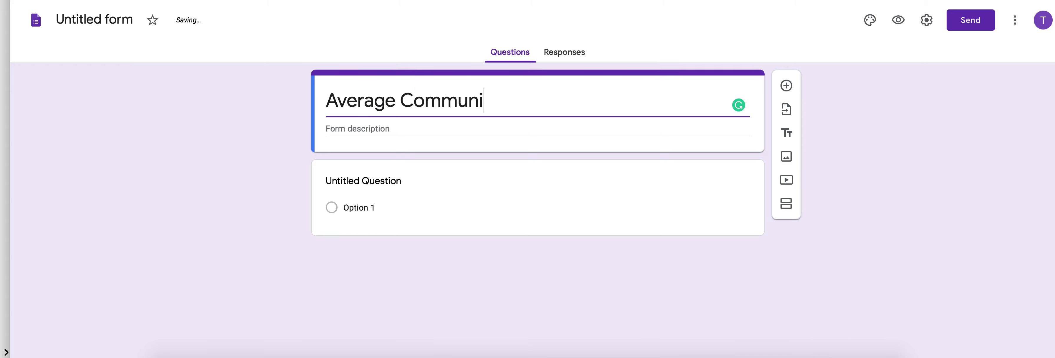
{"action": "key", "text": "BackSpace"}
{"action": "type", "text": "ute"}
{"action": "key", "text": "BackSpace"}
{"action": "key", "text": "BackSpace"}
{"action": "key", "text": "BackSpace"}
{"action": "key", "text": "BackSpace"}
{"action": "key", "text": "BackSpace"}
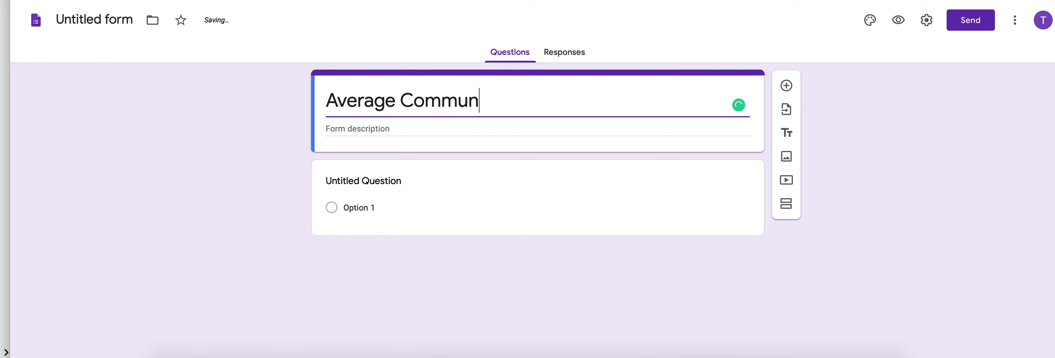
{"action": "type", "text": "te Time"}
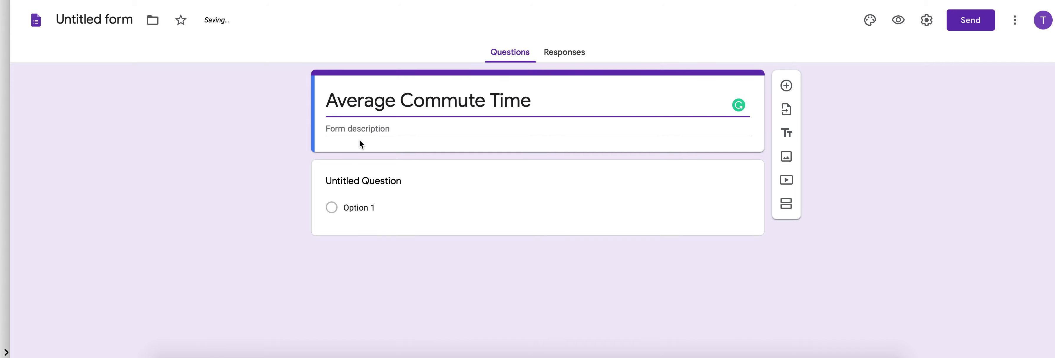
{"action": "left_click", "coordinate": [357, 127]}
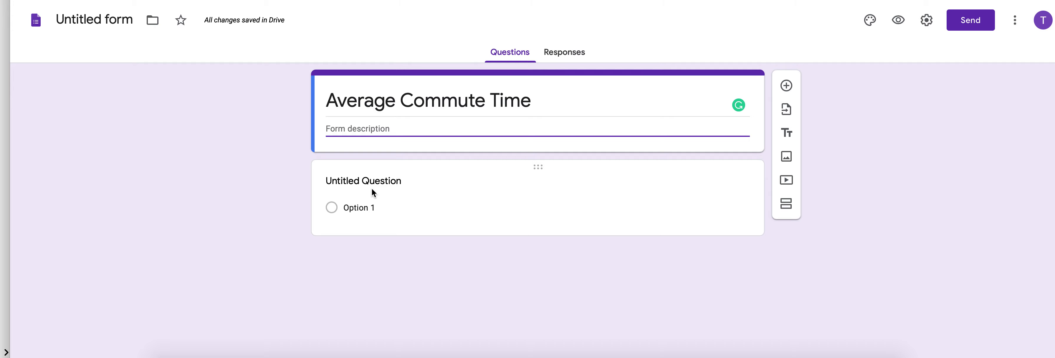
{"action": "left_click", "coordinate": [373, 189]}
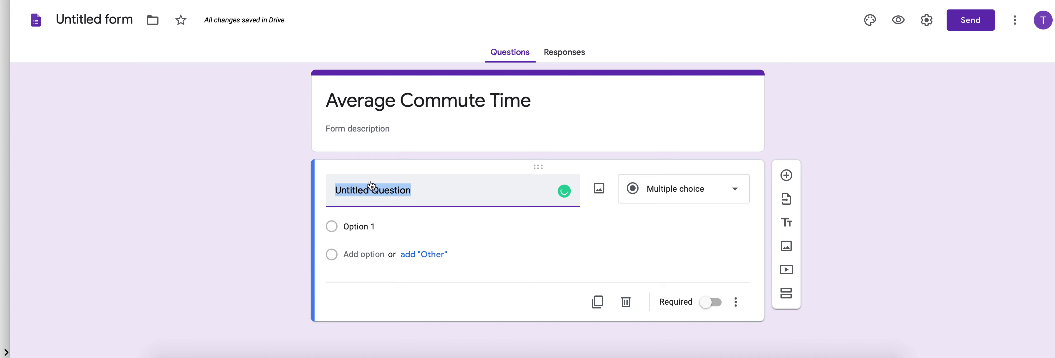
Make the first question Short answer reading 'What is your average commute to work one way'.
{"action": "left_click", "coordinate": [644, 190]}
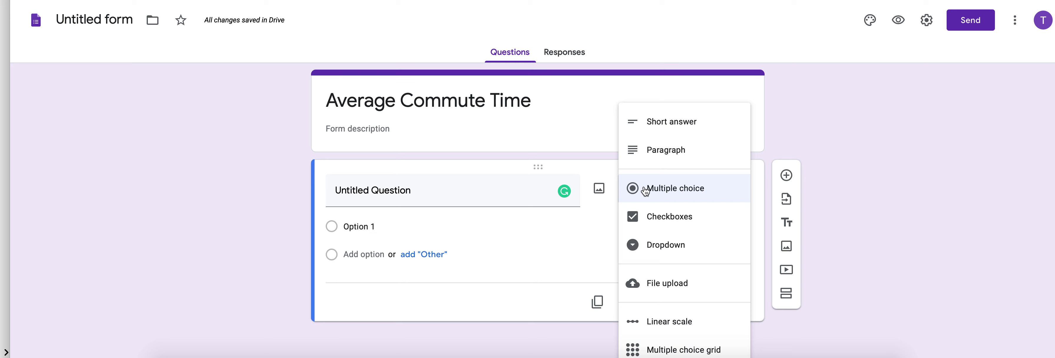
{"action": "left_click", "coordinate": [639, 120]}
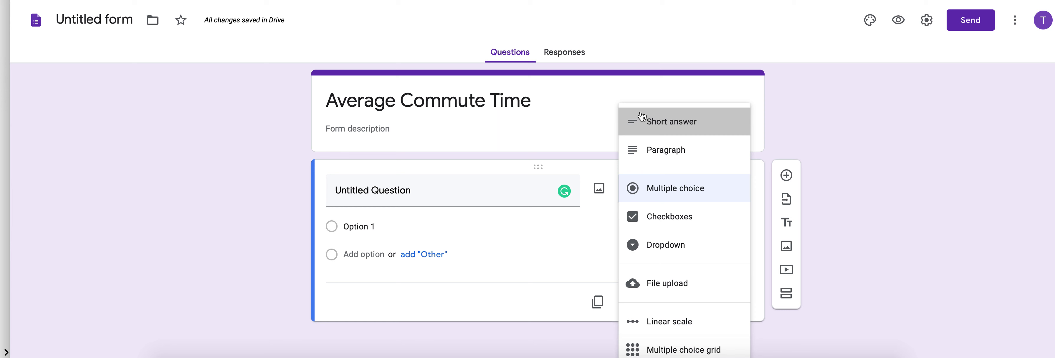
{"action": "left_click", "coordinate": [394, 192]}
{"action": "type", "text": "What is "}
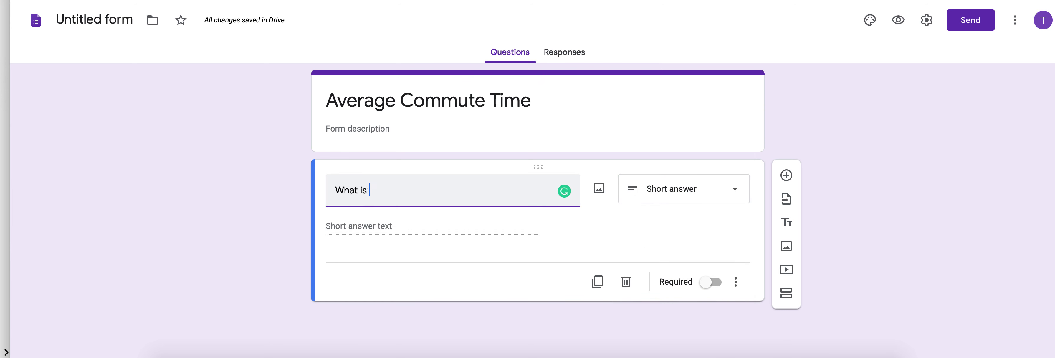
{"action": "type", "text": "your average commute to w"}
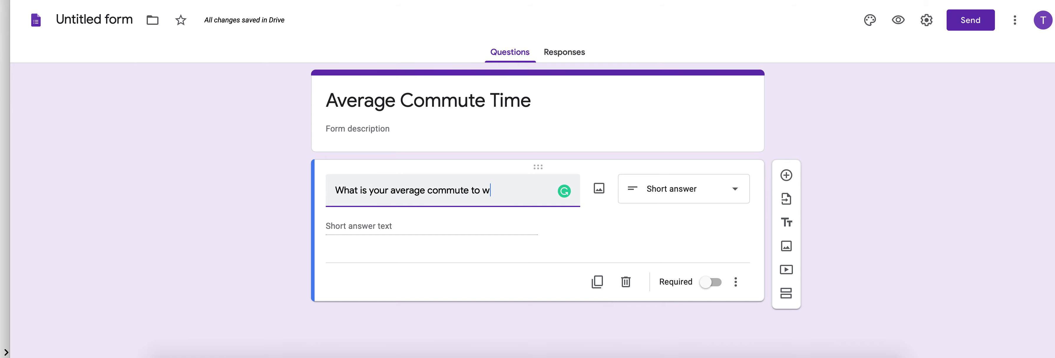
{"action": "type", "text": "ork a way"}
{"action": "key", "text": "BackSpace"}
{"action": "key", "text": "BackSpace"}
{"action": "key", "text": "BackSpace"}
{"action": "key", "text": "BackSpace"}
{"action": "key", "text": "BackSpace"}
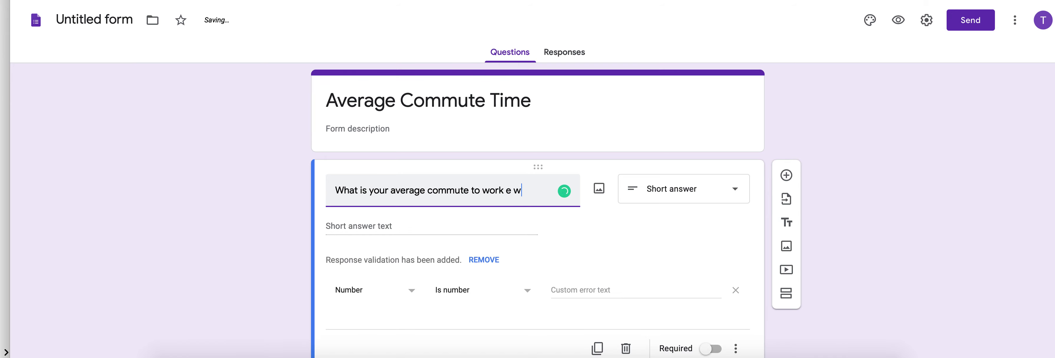
{"action": "type", "text": "one way"}
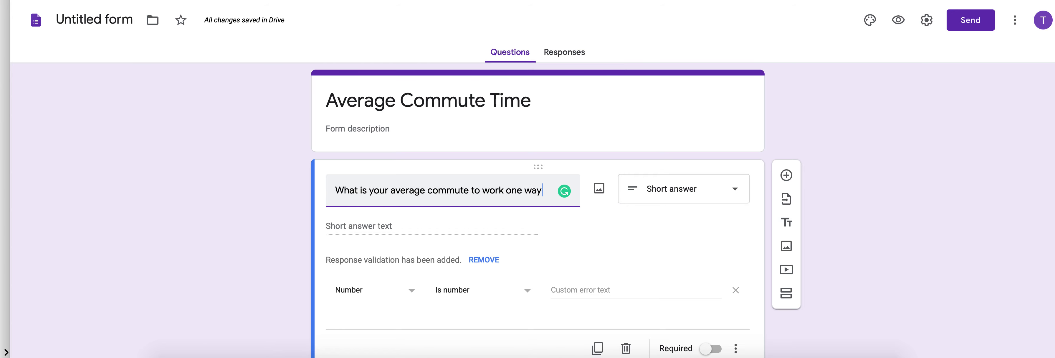
{"action": "left_click", "coordinate": [445, 241]}
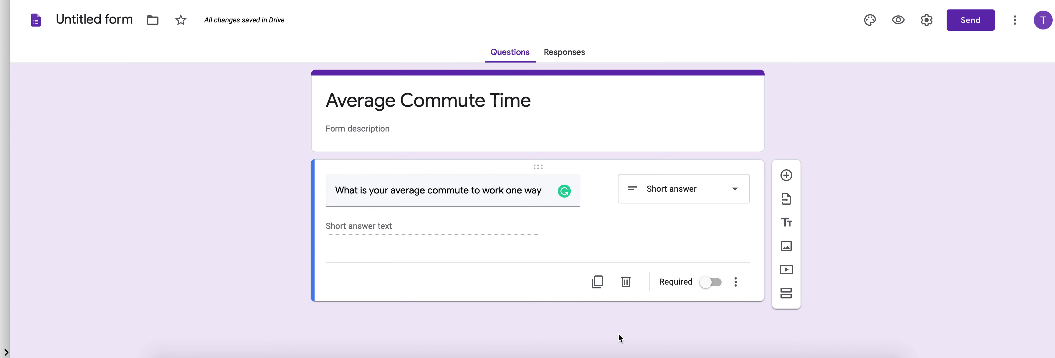
Add a second question card and end the commute question with a question mark.
{"action": "left_click", "coordinate": [786, 175]}
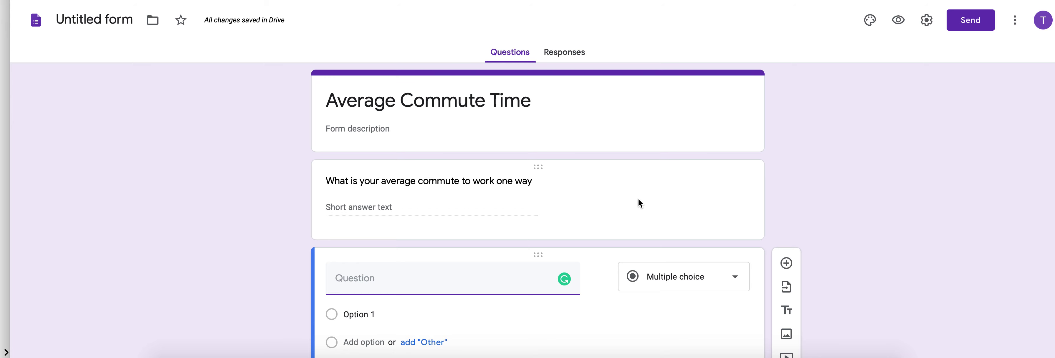
{"action": "left_click", "coordinate": [525, 181]}
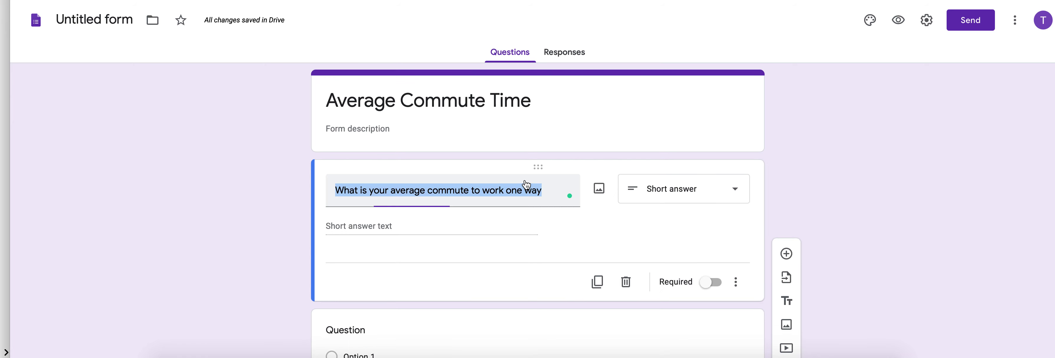
{"action": "left_click", "coordinate": [548, 190]}
{"action": "type", "text": "?"}
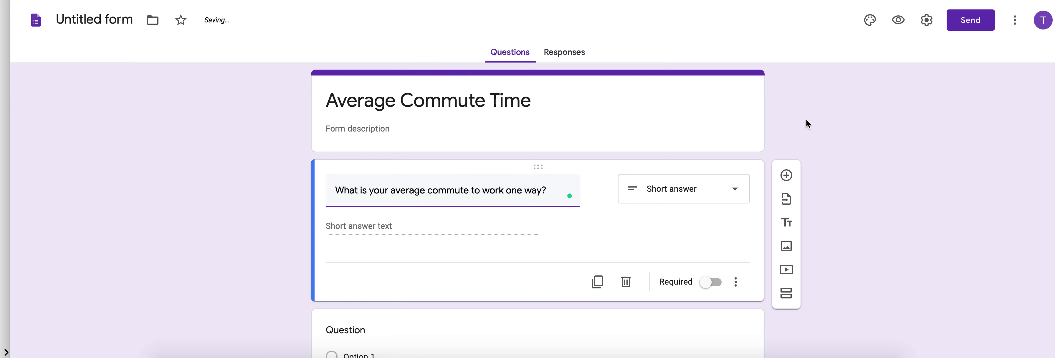
{"action": "left_click", "coordinate": [577, 239]}
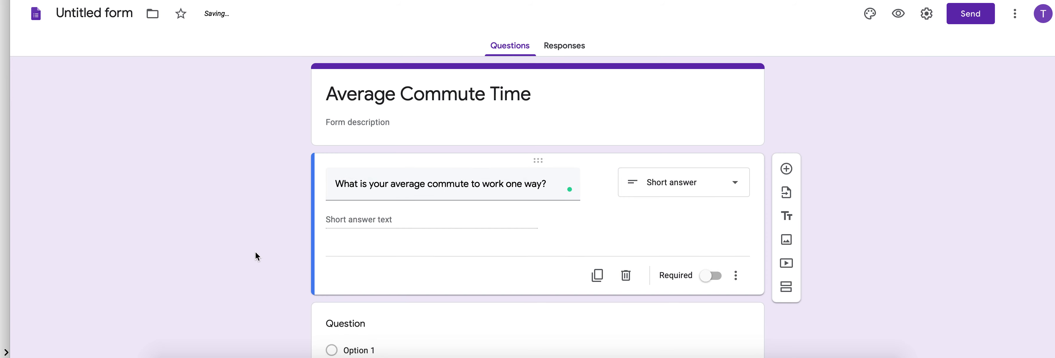
{"action": "left_click", "coordinate": [394, 323]}
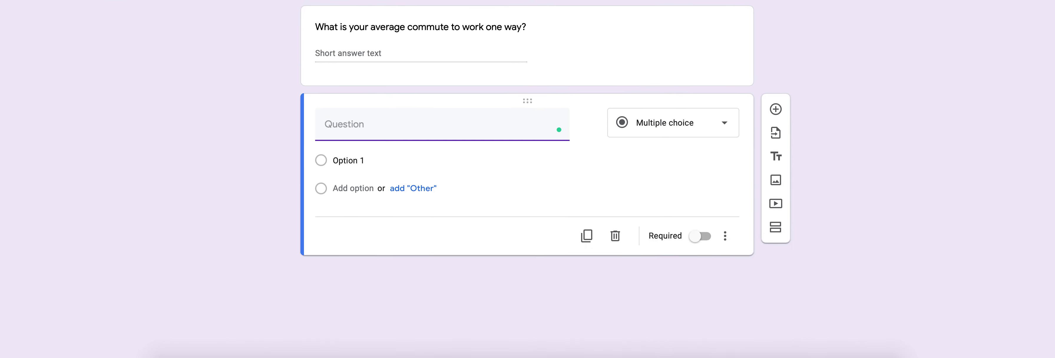
Title the second question 'Gender' and try switching it to Multiple choice.
{"action": "left_click", "coordinate": [657, 130]}
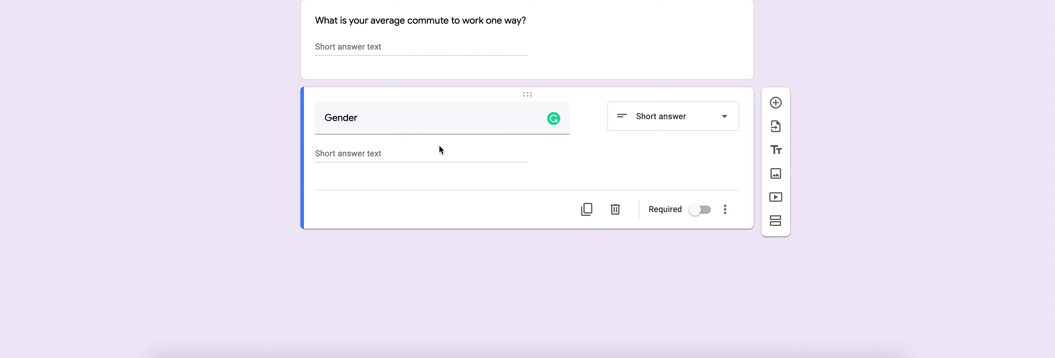
{"action": "double_click", "coordinate": [369, 112]}
{"action": "left_click", "coordinate": [368, 111]}
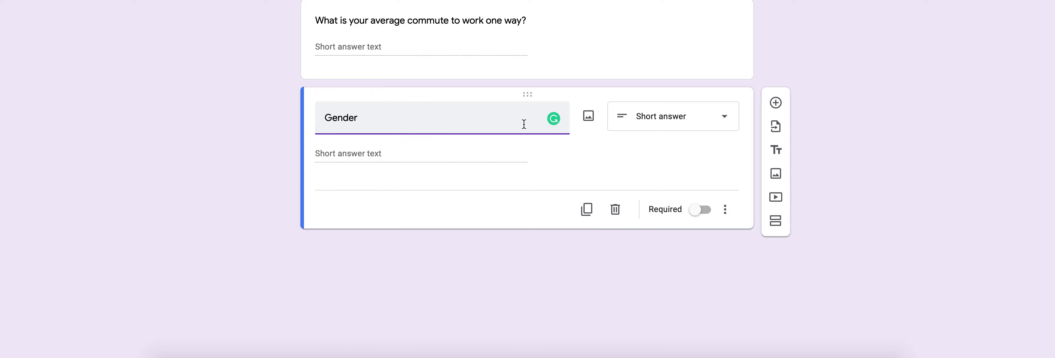
{"action": "left_click", "coordinate": [672, 125]}
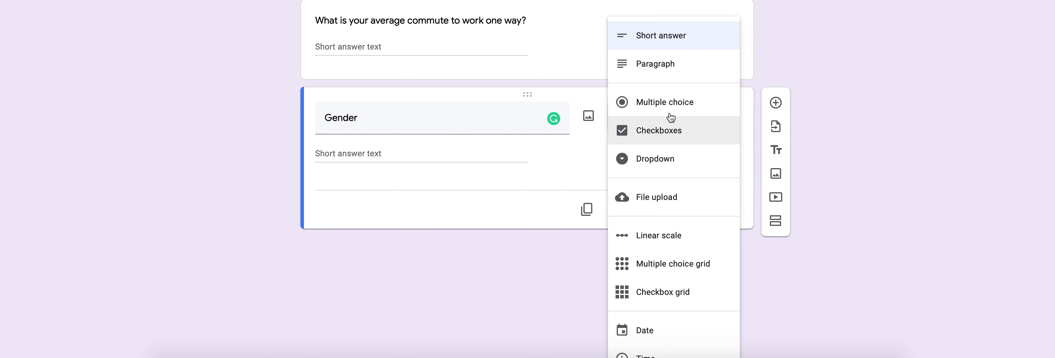
{"action": "left_click", "coordinate": [658, 113]}
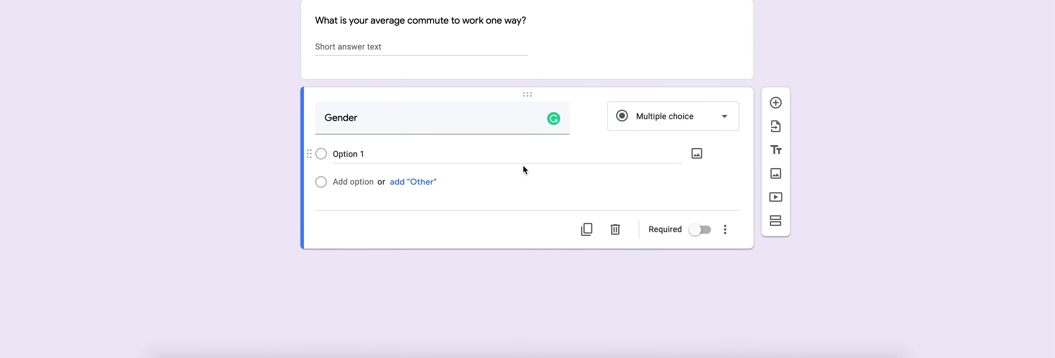
Add Male and 'Prefer not to say' options, then revert Gender to Short answer.
{"action": "left_click", "coordinate": [338, 149]}
{"action": "type", "text": "Male"}
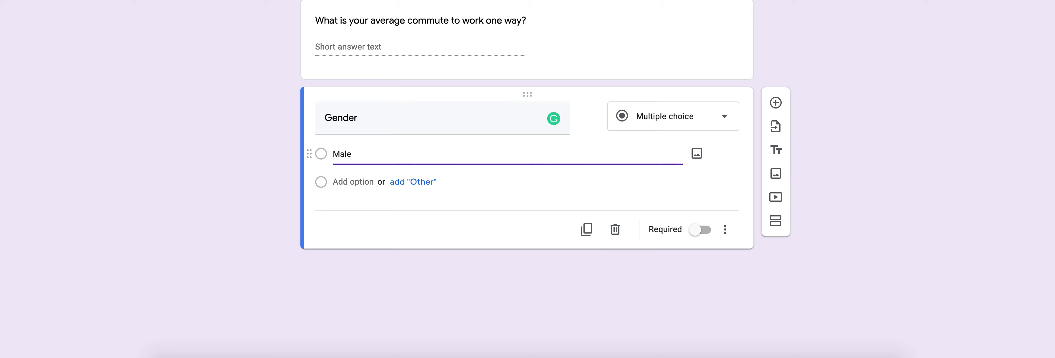
{"action": "left_click", "coordinate": [346, 202]}
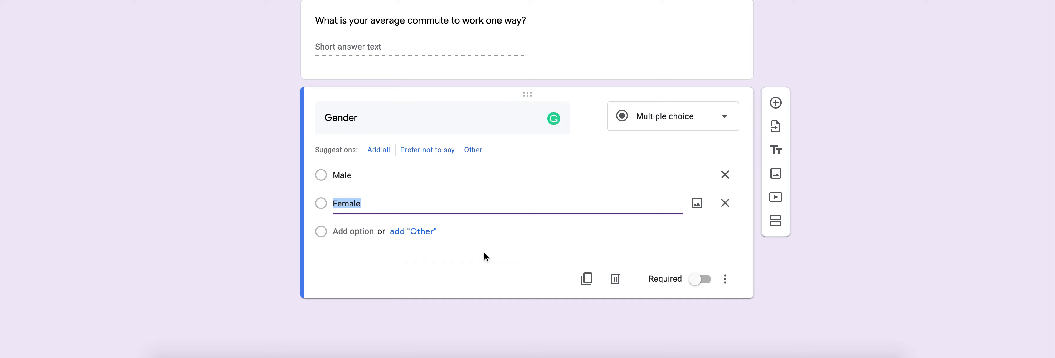
{"action": "left_click", "coordinate": [364, 231]}
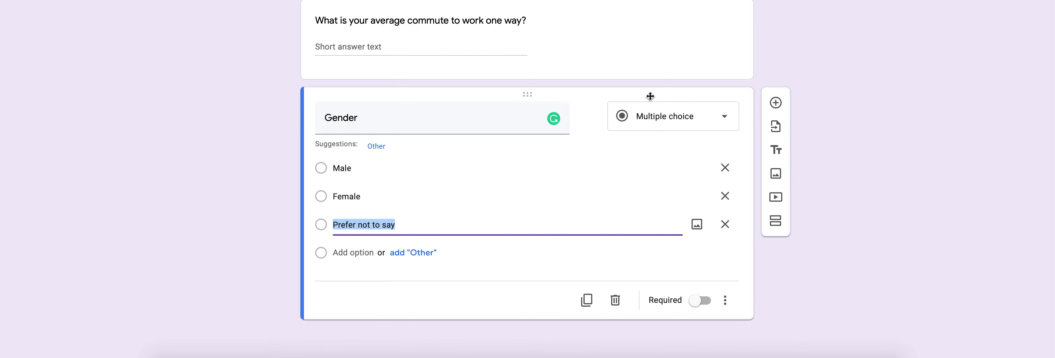
{"action": "left_click", "coordinate": [673, 118]}
{"action": "left_click", "coordinate": [651, 40]}
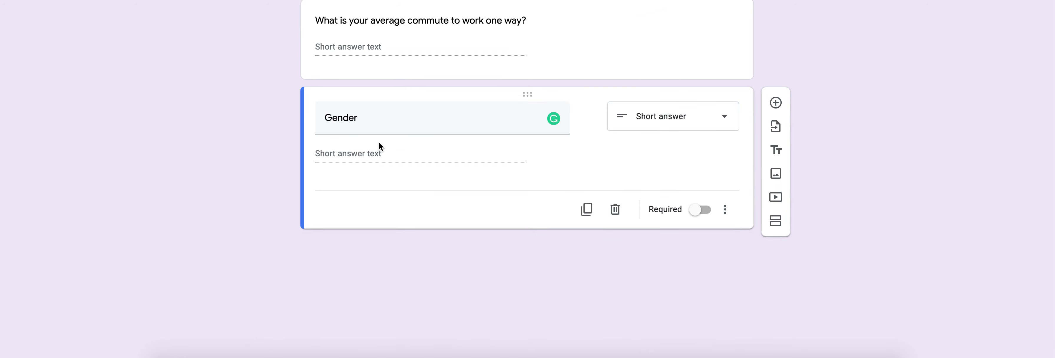
{"action": "left_click", "coordinate": [776, 103]}
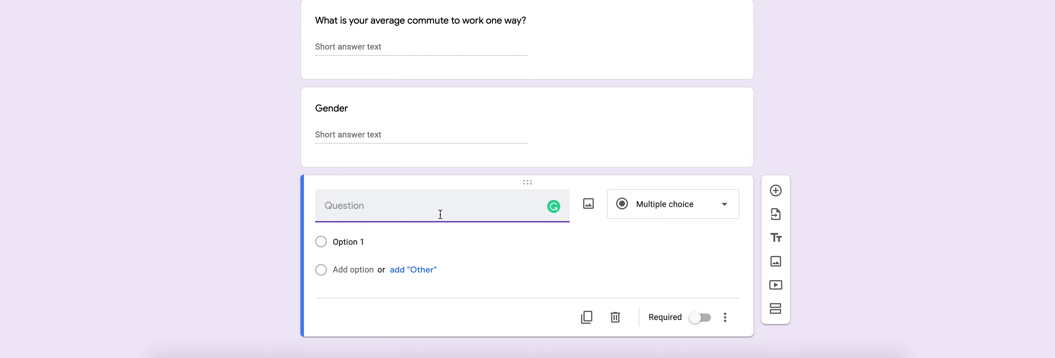
Enter 'Age' as the third question's title.
{"action": "type", "text": "Age"}
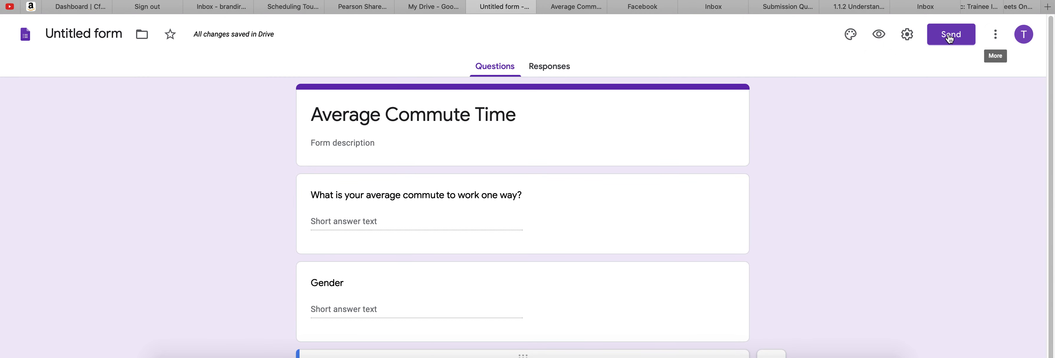
Open the form's preview link from the more-actions menu and load it in the browser.
{"action": "left_click", "coordinate": [998, 38]}
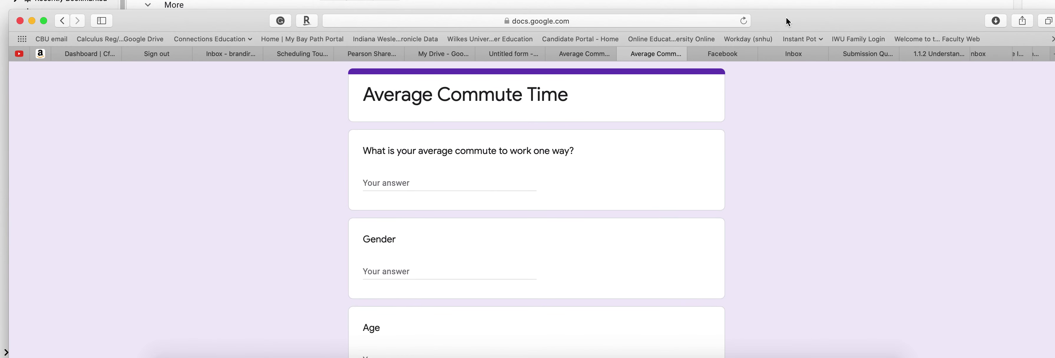
{"action": "left_click", "coordinate": [601, 20]}
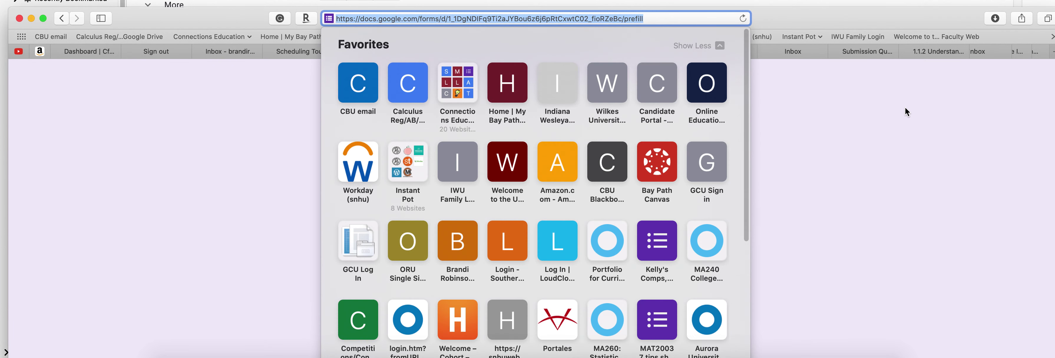
{"action": "key", "text": "super+v"}
{"action": "key", "text": "Return"}
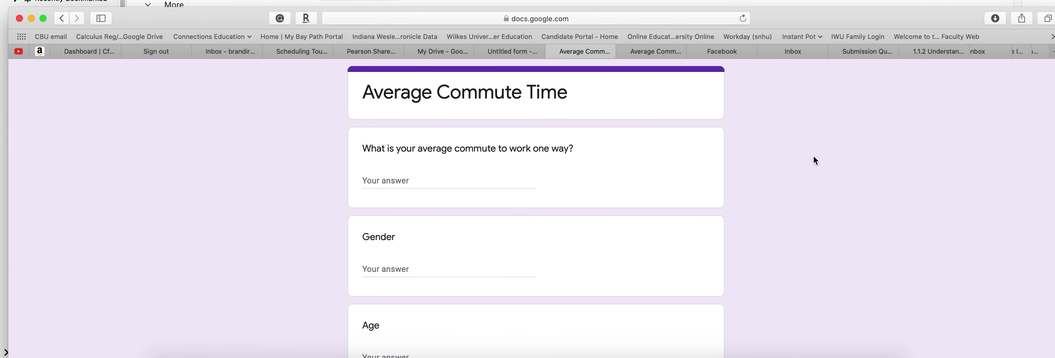
{"action": "left_click_drag", "start_coordinate": [799, 12], "coordinate": [798, 0]}
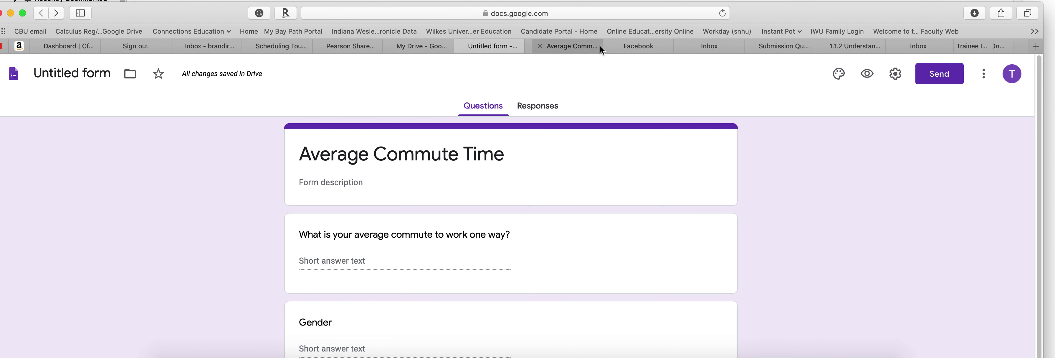
{"action": "left_click", "coordinate": [891, 76]}
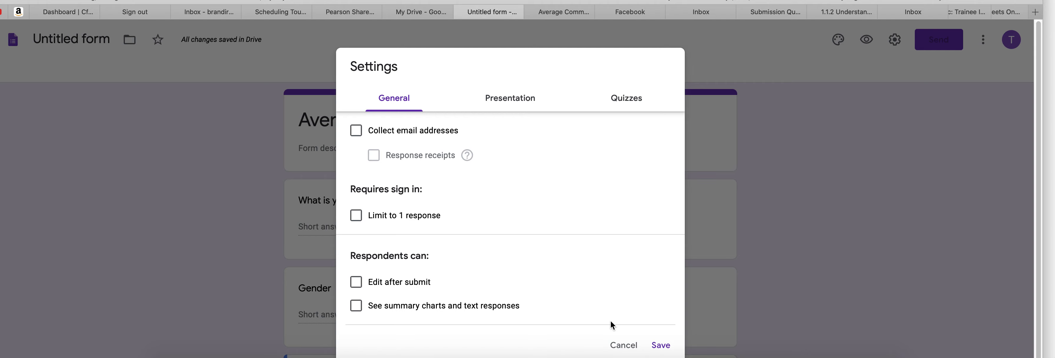
{"action": "left_click", "coordinate": [624, 346]}
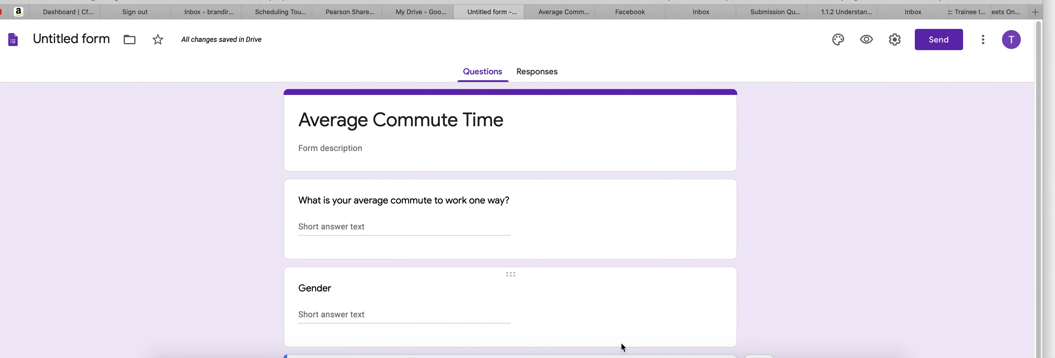
Show the Responses view (0 responses) and toggle Accepting responses off and back on.
{"action": "left_click", "coordinate": [553, 81]}
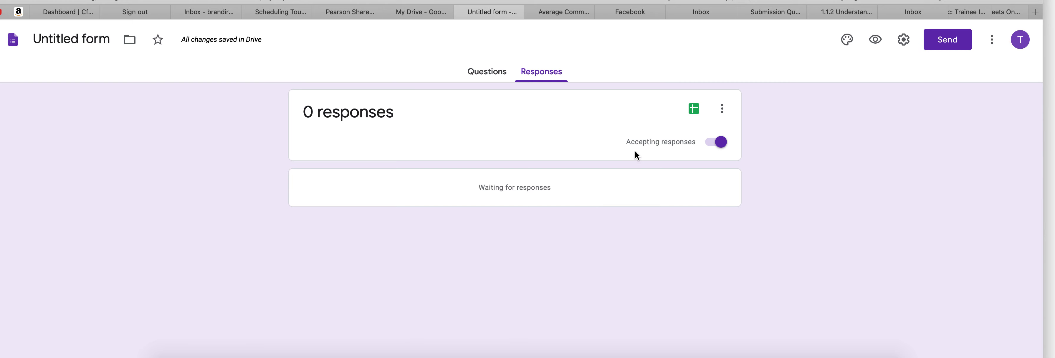
{"action": "left_click", "coordinate": [489, 73]}
{"action": "left_click", "coordinate": [536, 66]}
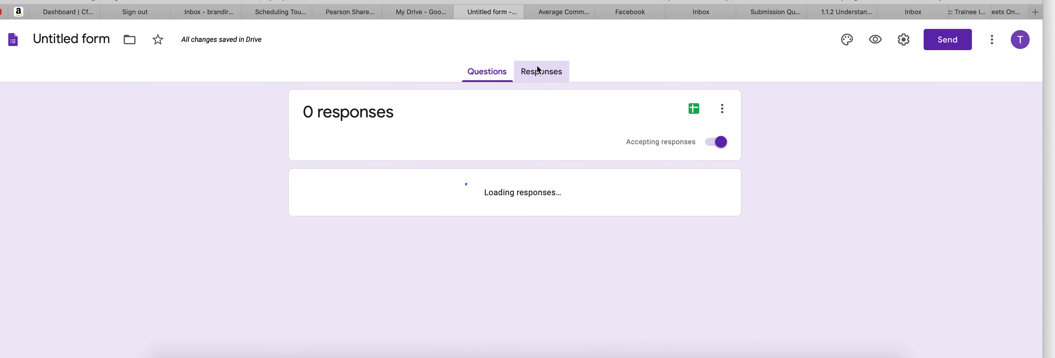
{"action": "left_click", "coordinate": [715, 144]}
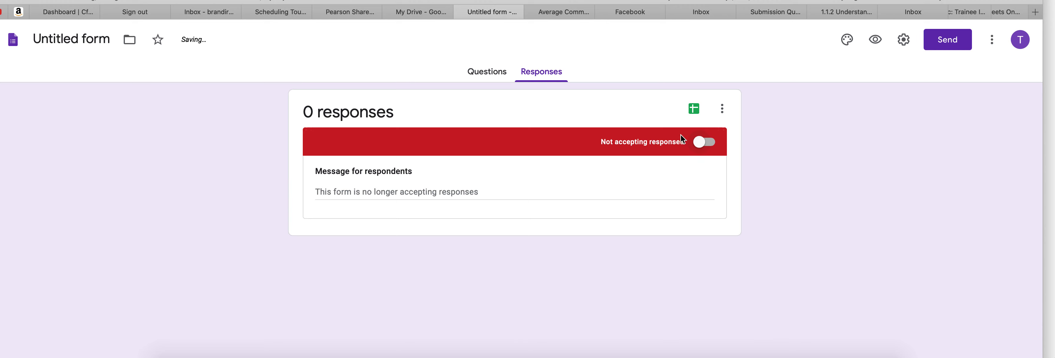
{"action": "left_click", "coordinate": [715, 143]}
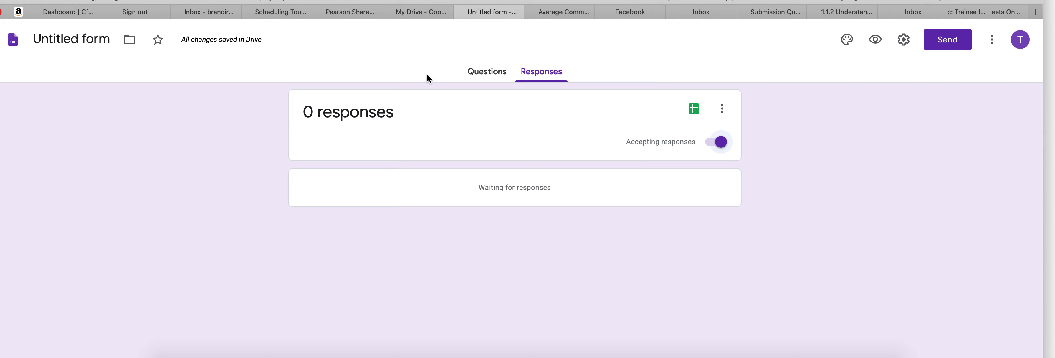
Switch back to the Questions view of the Average Commute Time form.
{"action": "left_click", "coordinate": [487, 69]}
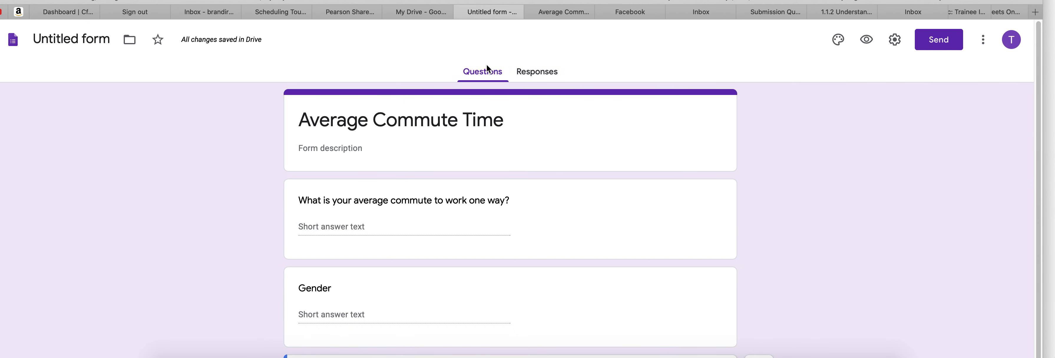